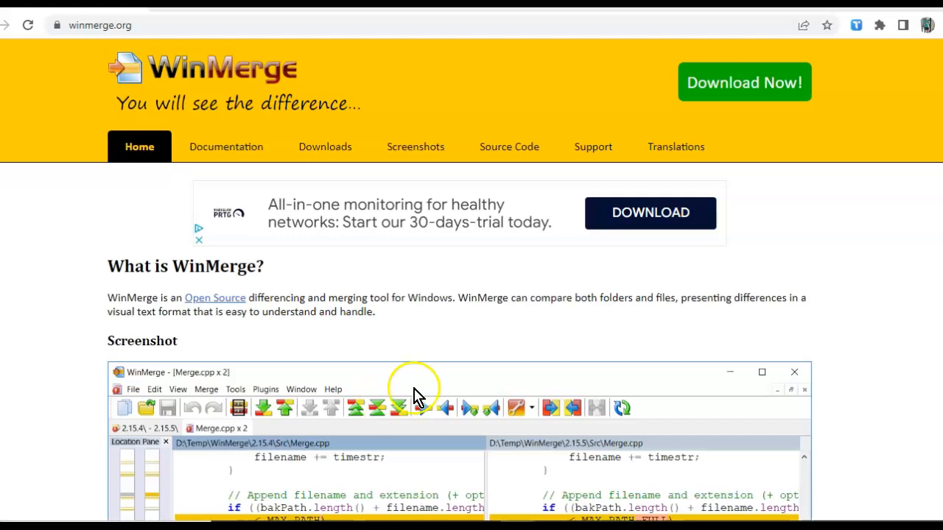
- Switch to the PreUpdate database in Crimson 3.1 and export its data tags as an ANSI CSV file named PreTags
mouse_move(555, 526)
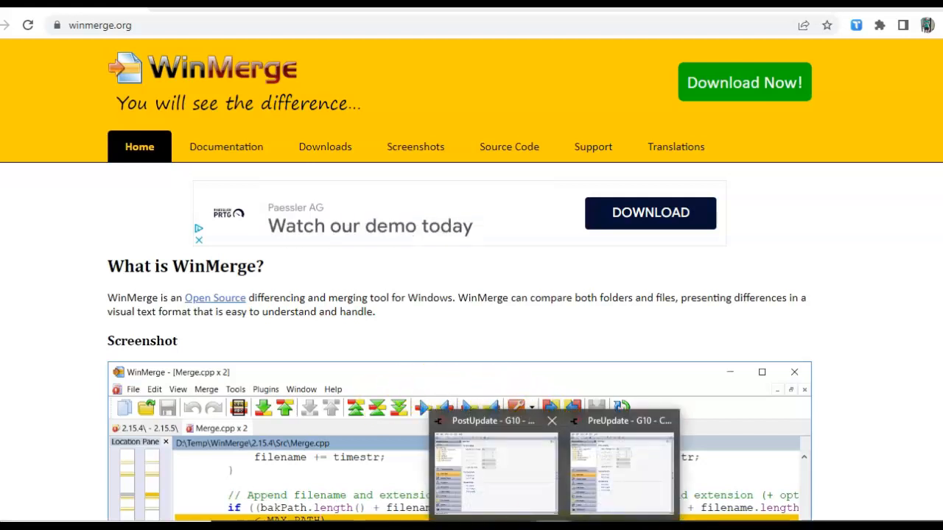
click(582, 489)
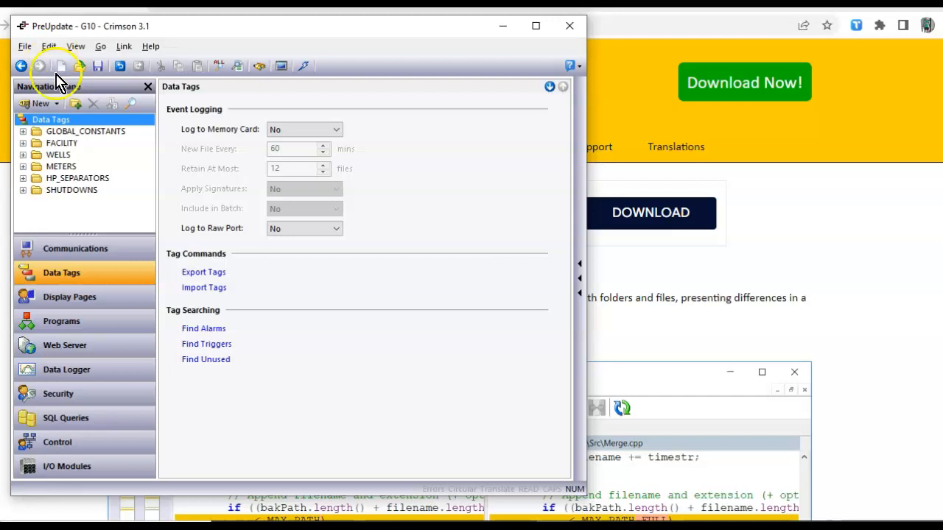
click(203, 273)
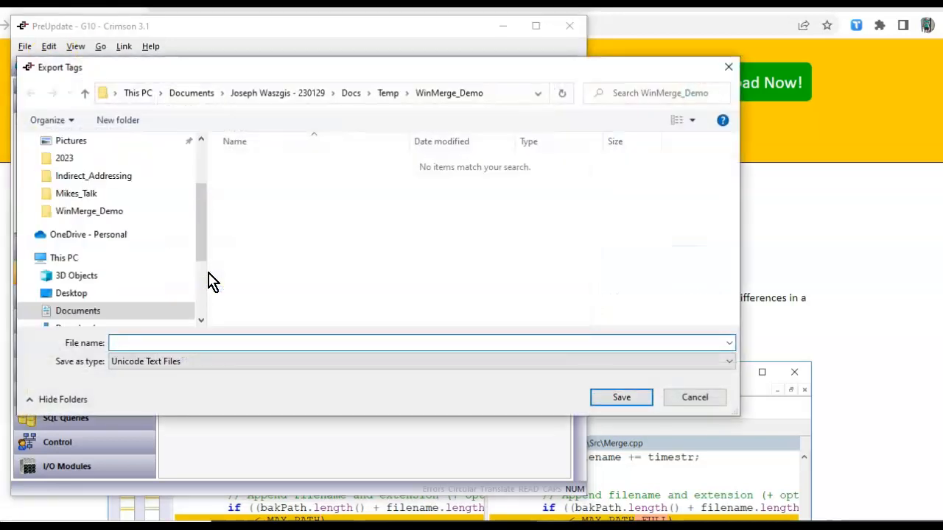
click(223, 363)
click(225, 387)
click(229, 342)
text(PreTags)
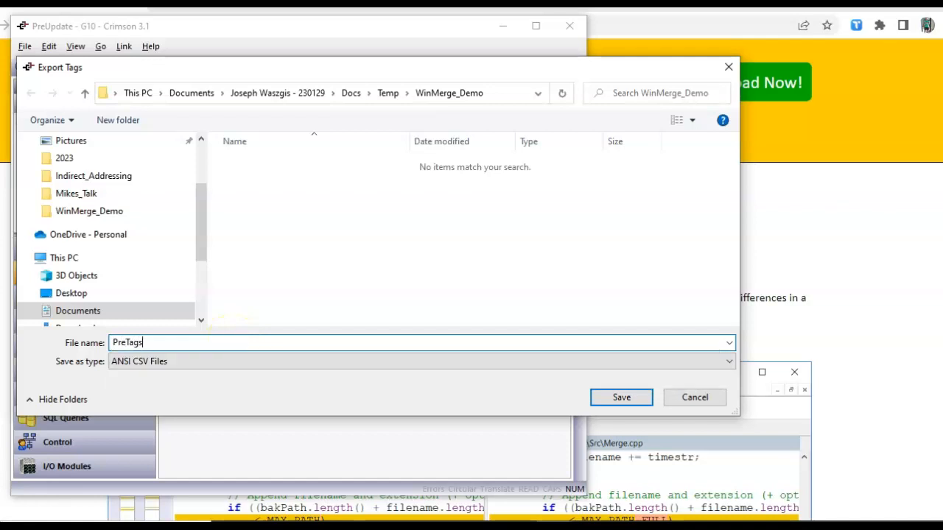
key(Return)
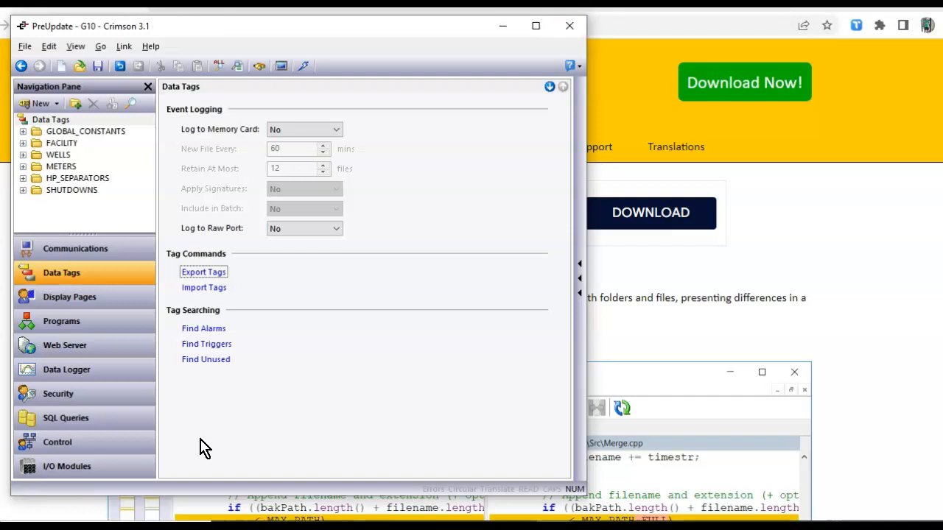
- Switch to the PostUpdate database and export its data tags as an ANSI CSV file named PostTags
click(516, 519)
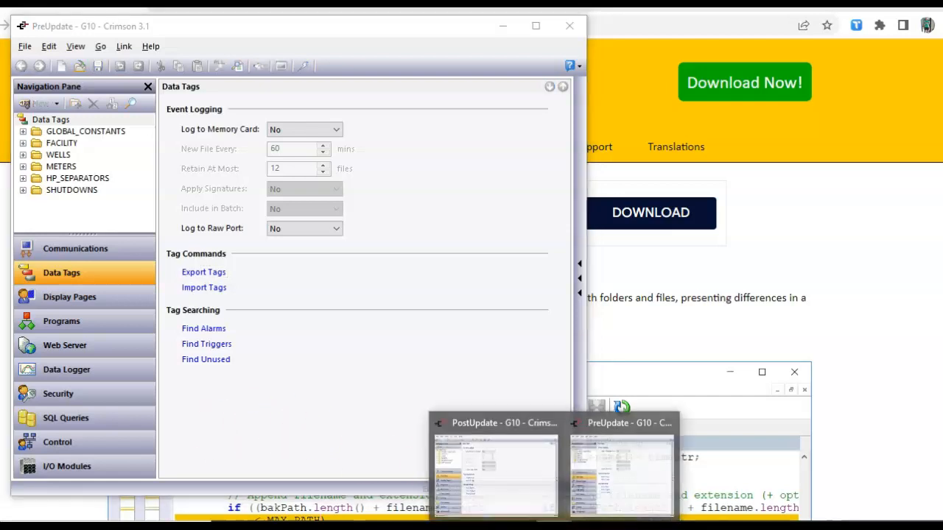
click(527, 474)
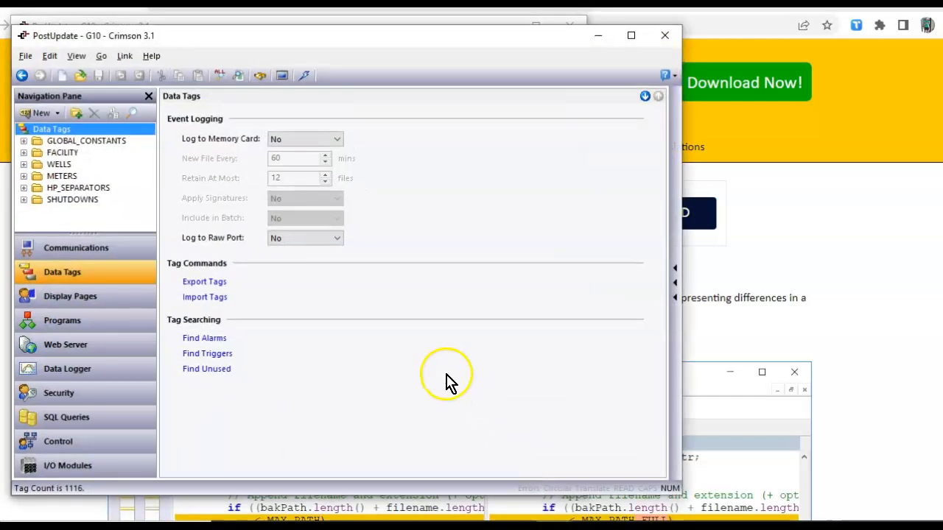
click(208, 284)
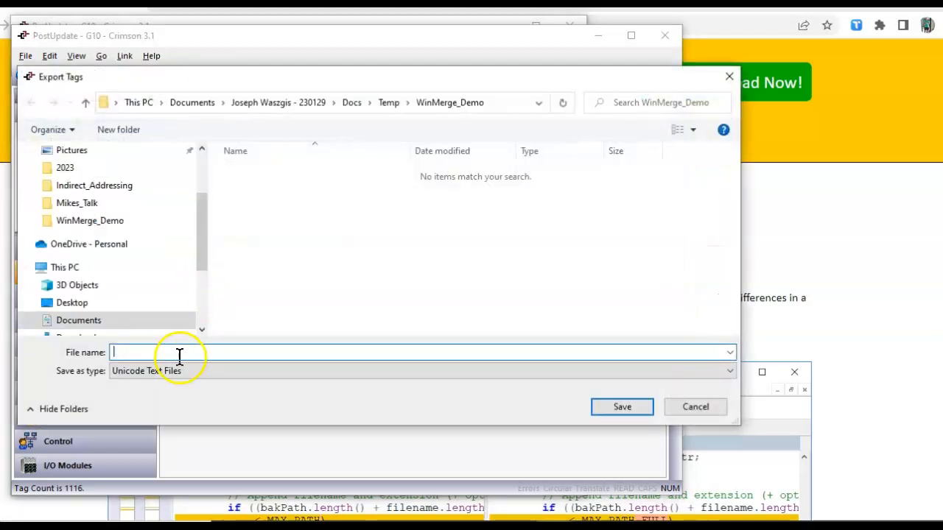
click(185, 374)
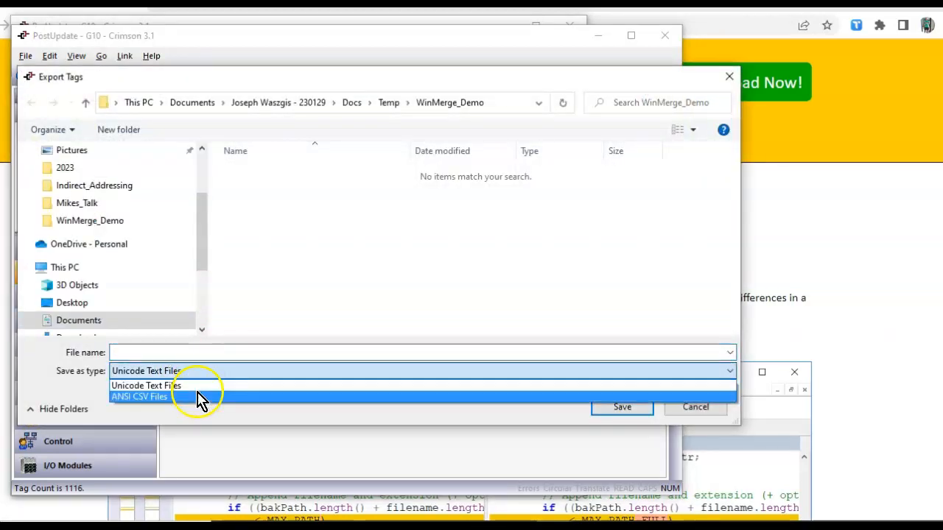
click(197, 399)
click(193, 353)
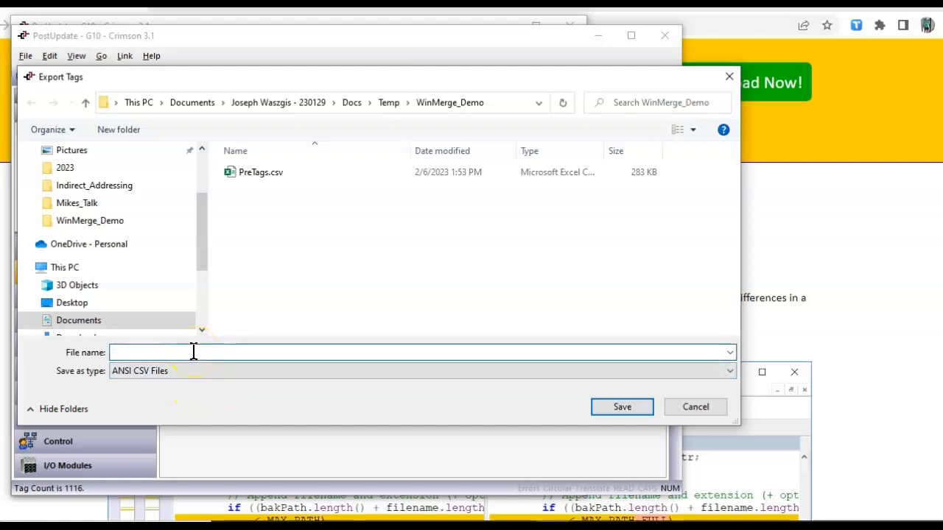
text(Post)
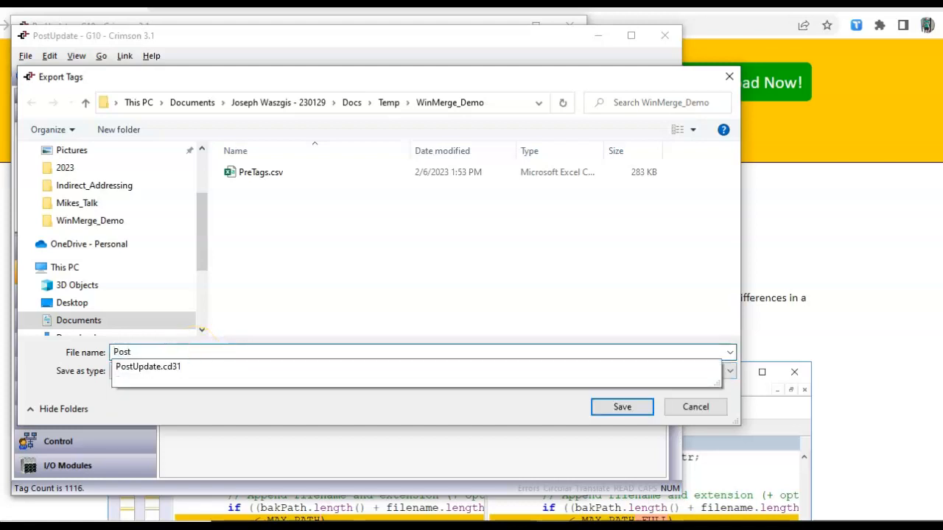
text(Tags)
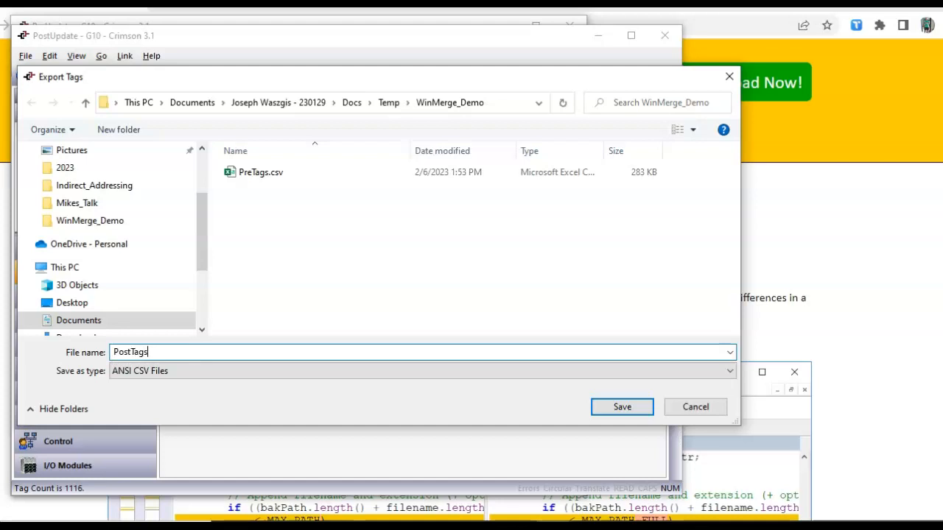
click(622, 410)
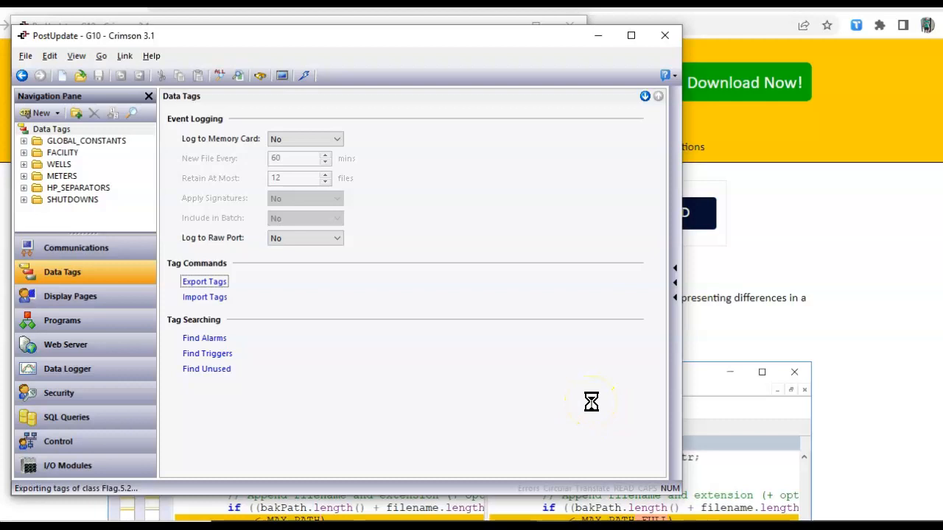
click(577, 392)
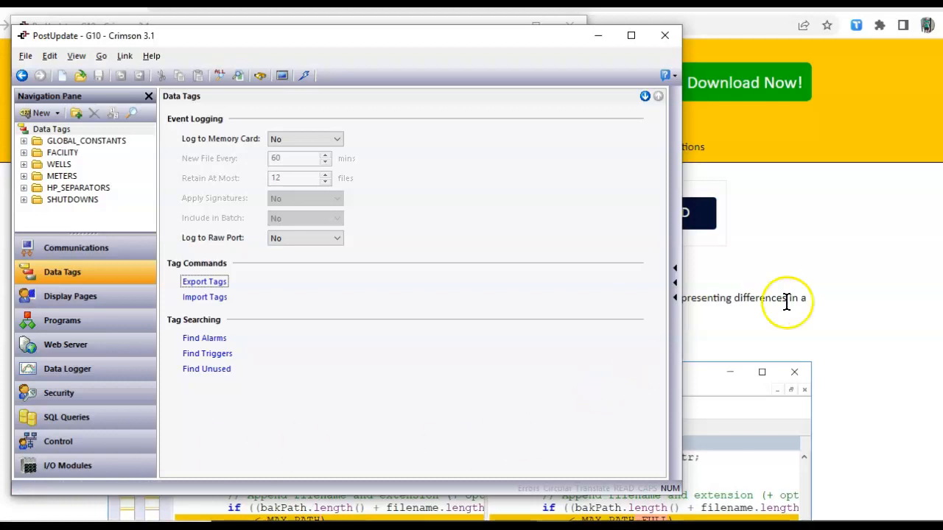
- Launch WinMerge and restore its maximized window to a smaller size over the browser page
click(804, 265)
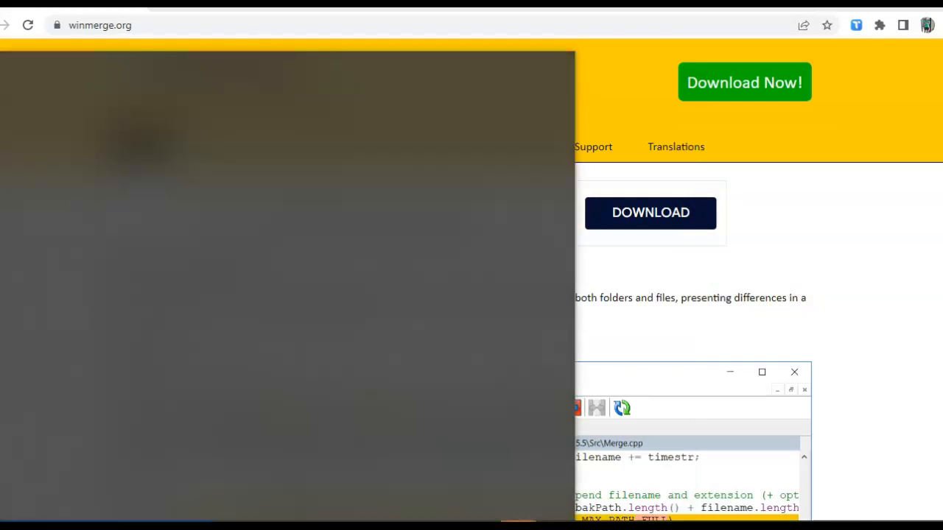
text(winm)
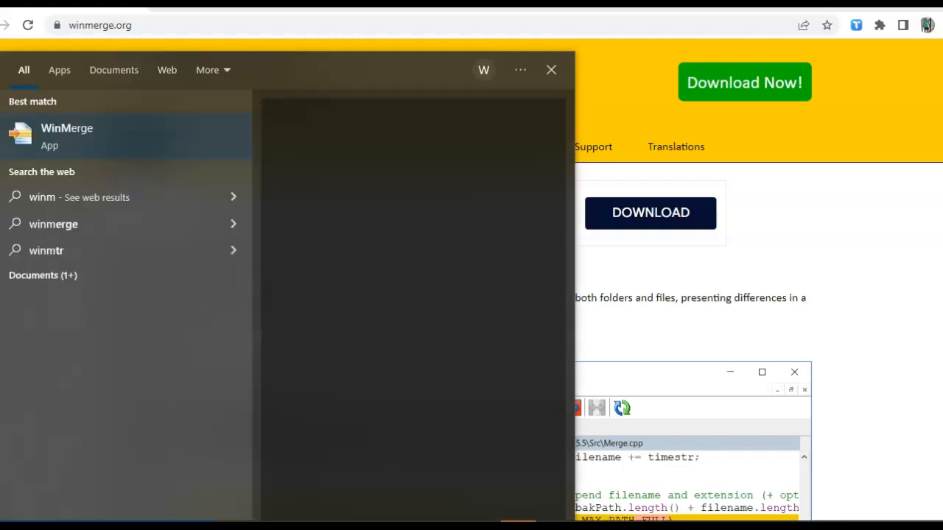
click(57, 127)
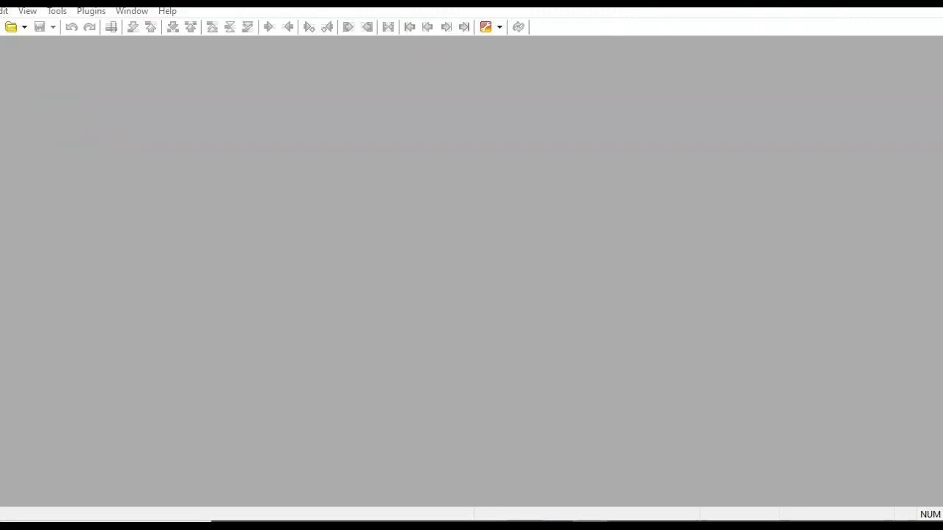
click(921, 2)
drag(424, 52, 406, 22)
- Open a new file comparison and choose PreTags.csv from the WinMerge_Demo folder as the first file
click(21, 44)
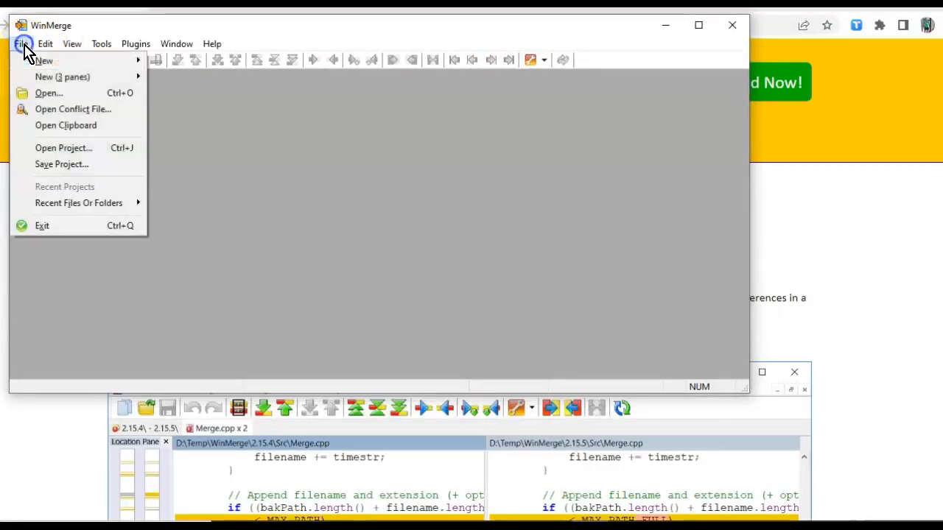
click(46, 94)
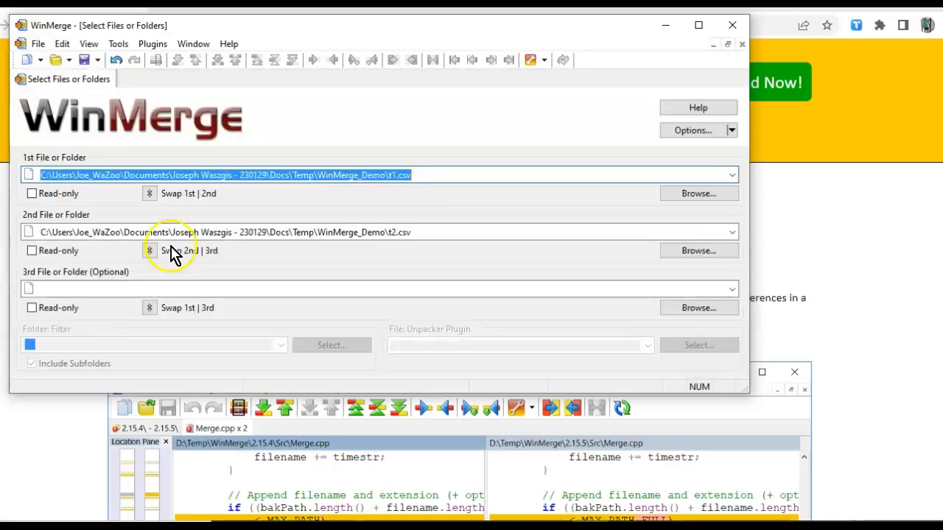
click(705, 196)
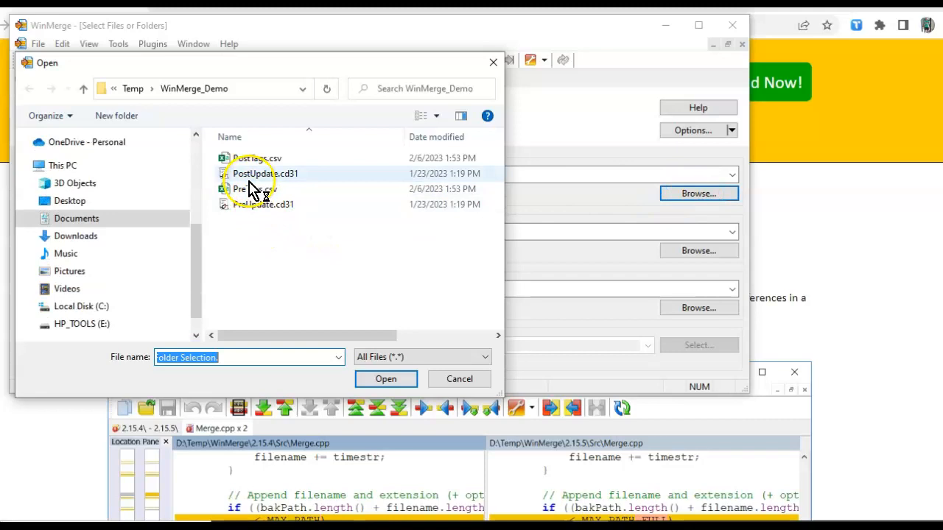
click(248, 191)
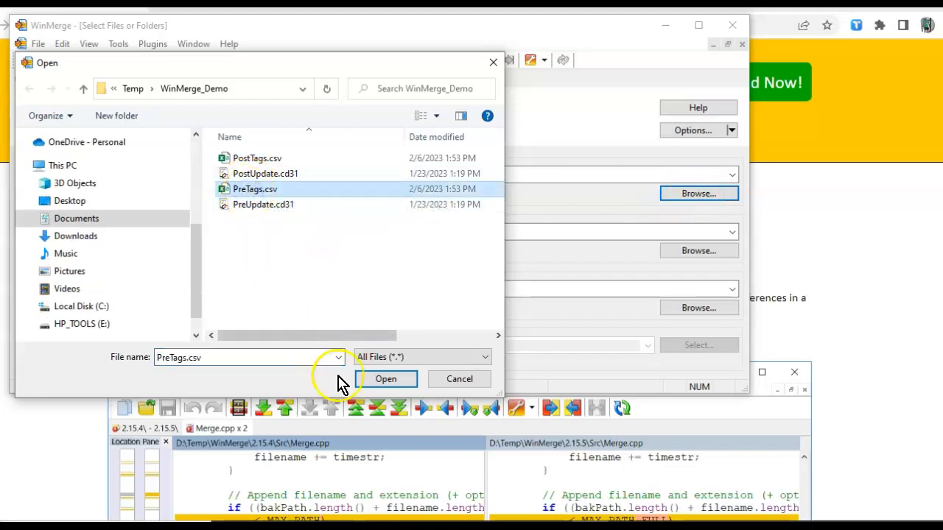
click(379, 381)
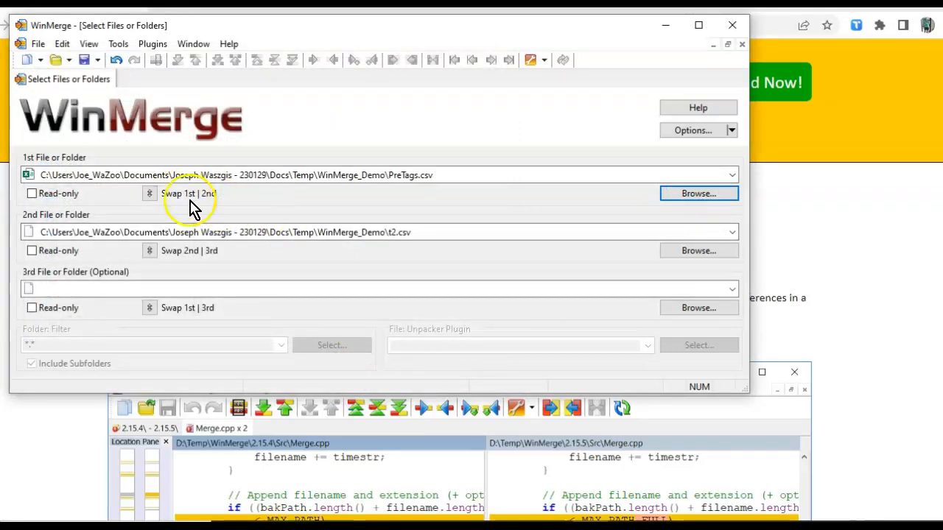
- Choose PostTags.csv as the second file and run the comparison
click(697, 252)
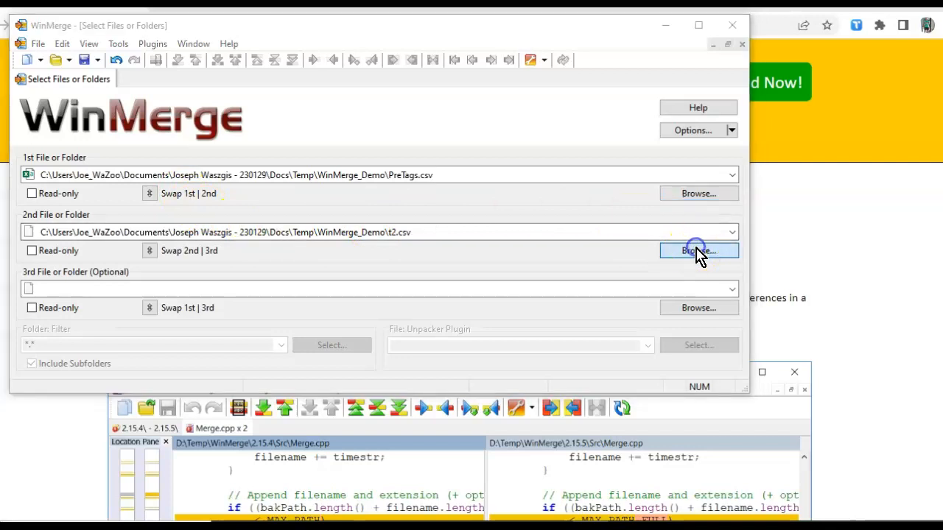
click(256, 159)
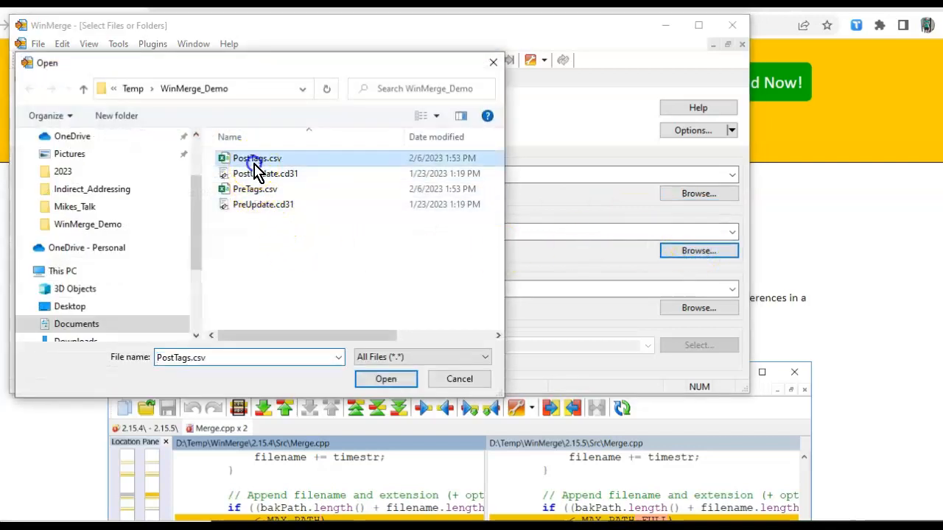
click(383, 385)
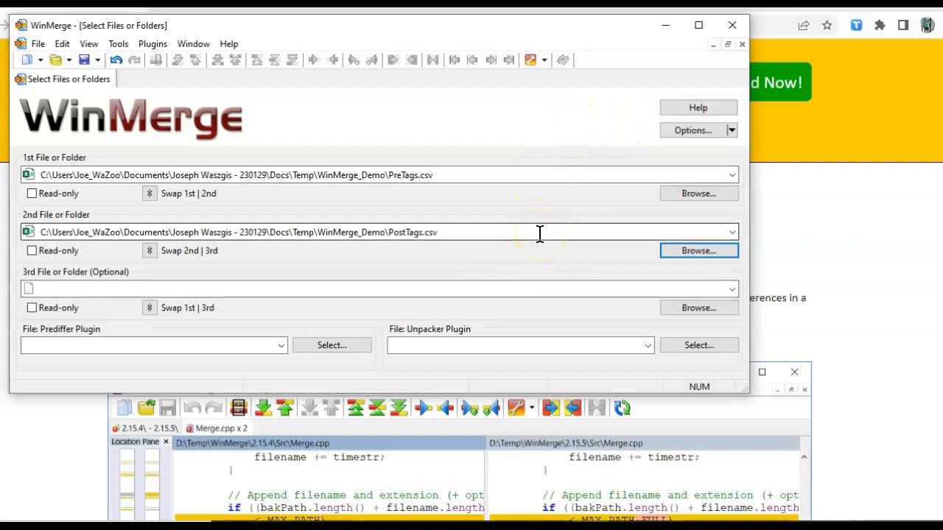
click(698, 25)
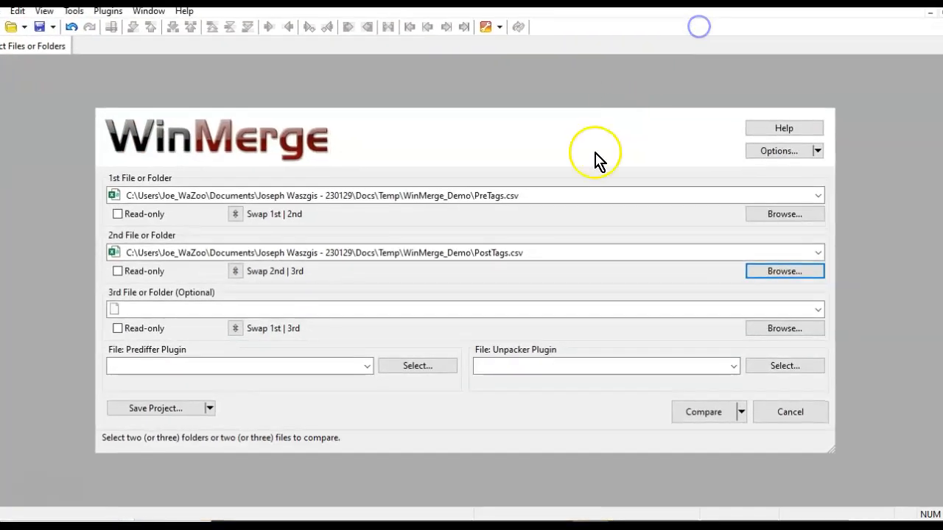
click(704, 416)
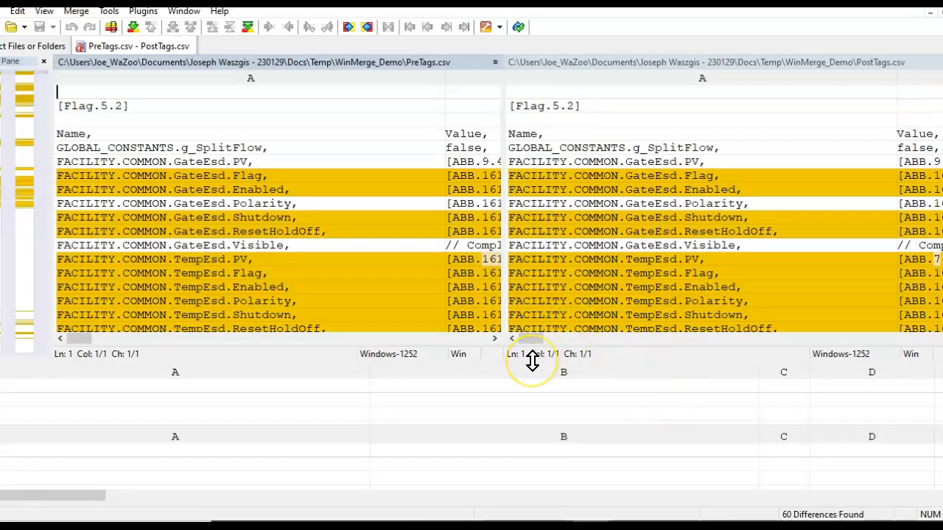
- Restore and enlarge the comparison window, and narrow column A to reveal the Value column in both files
click(915, 1)
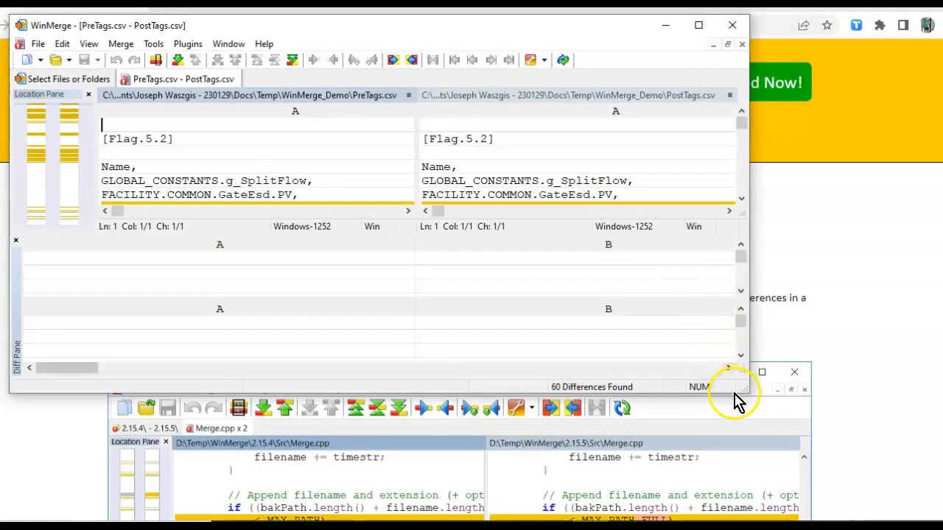
drag(744, 392, 914, 521)
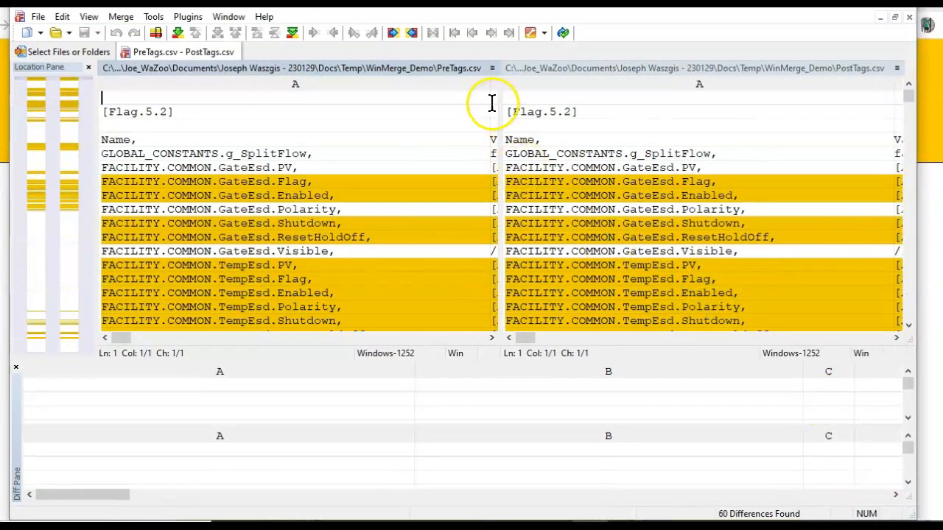
drag(490, 81, 353, 102)
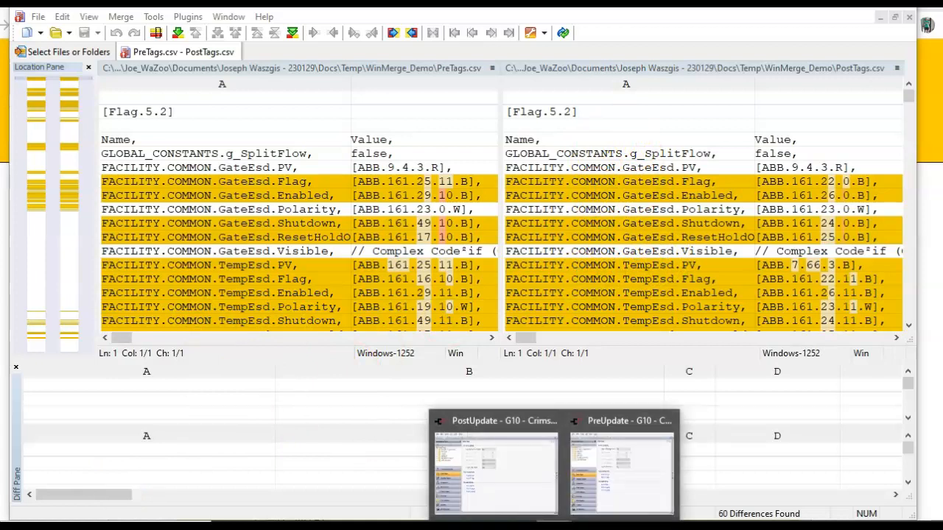
- Switch to the PostUpdate database in Crimson 3.1 and import its tags from PreTags.csv as an ANSI CSV file
click(511, 494)
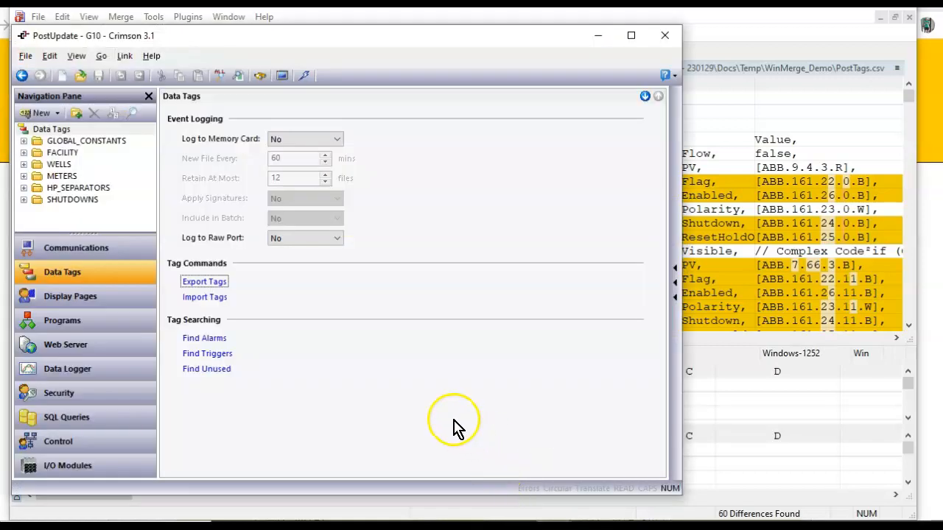
click(206, 298)
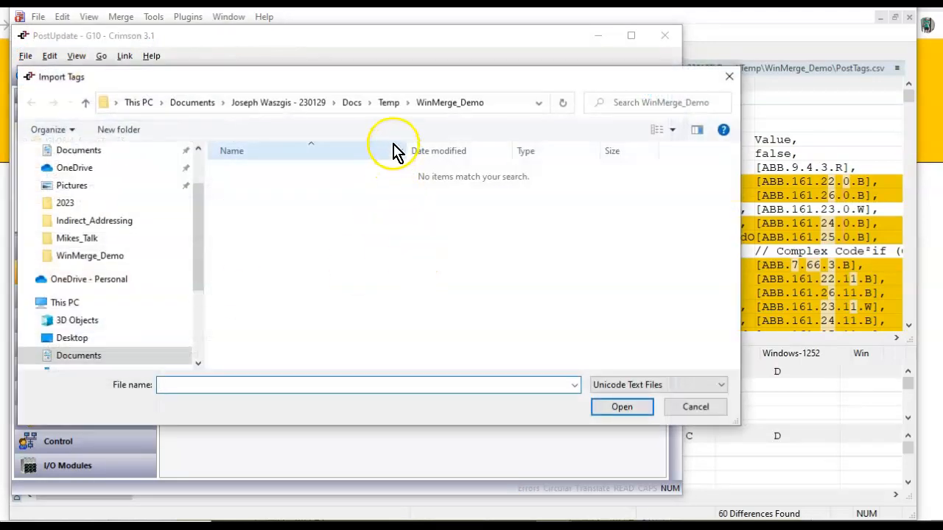
click(663, 385)
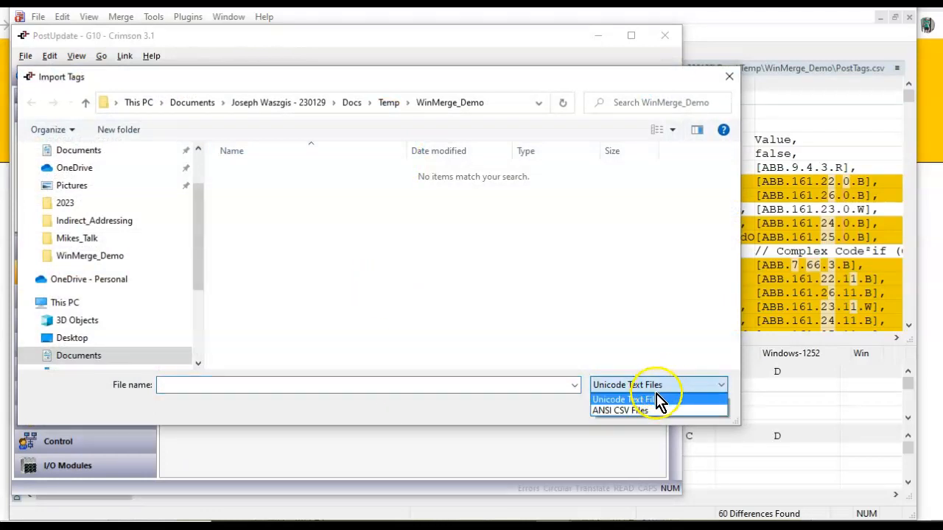
click(653, 411)
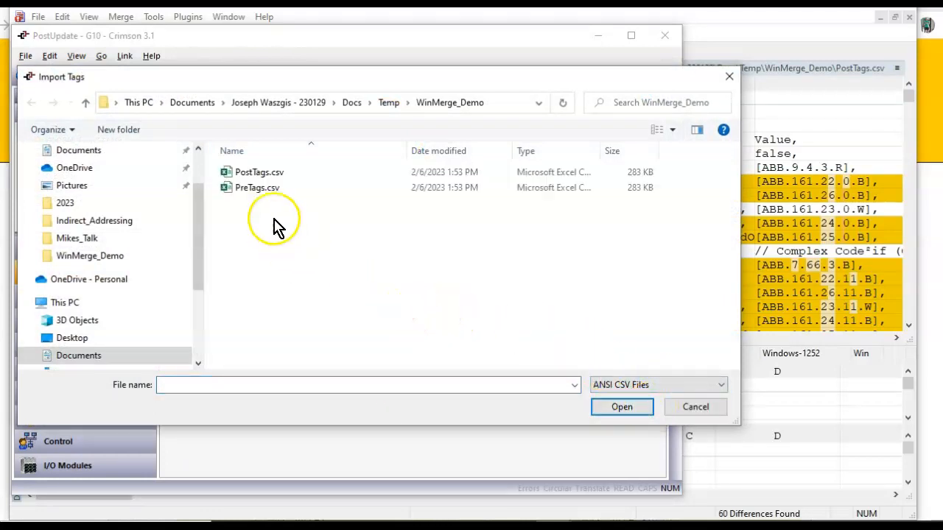
click(254, 193)
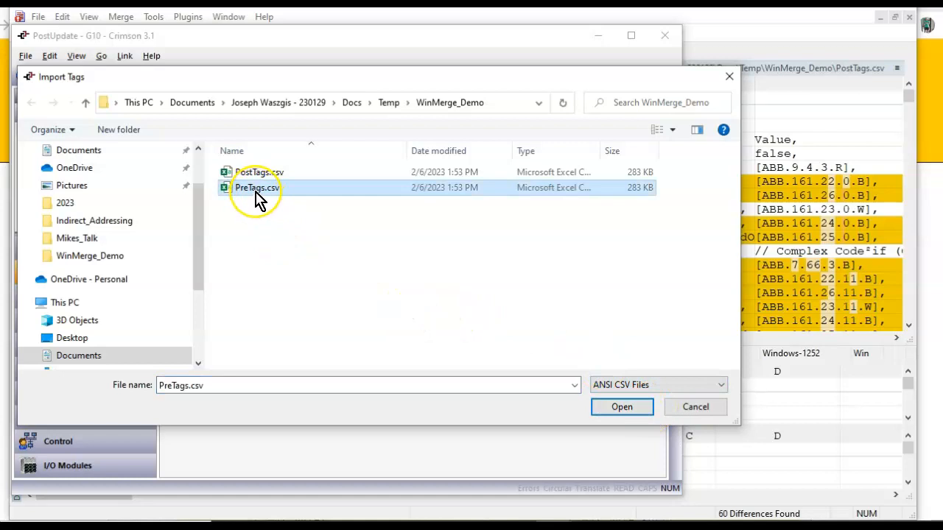
click(259, 198)
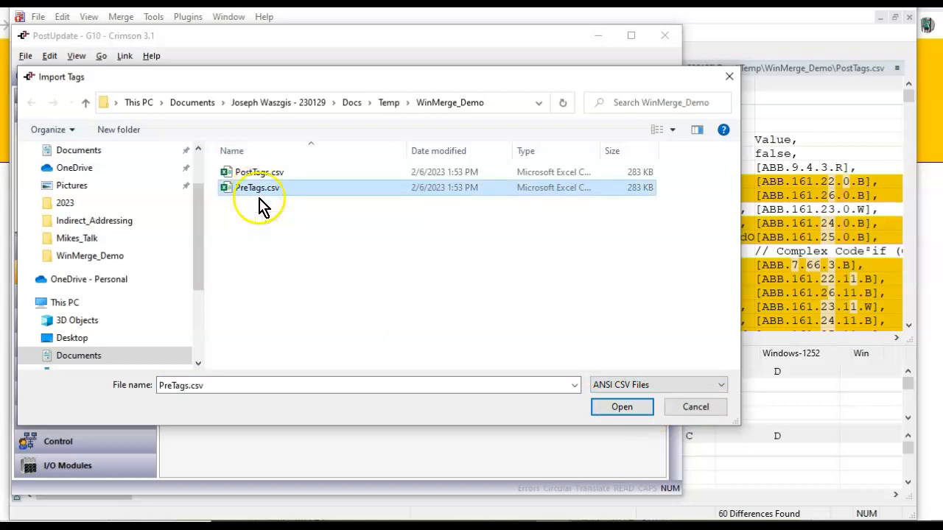
click(613, 412)
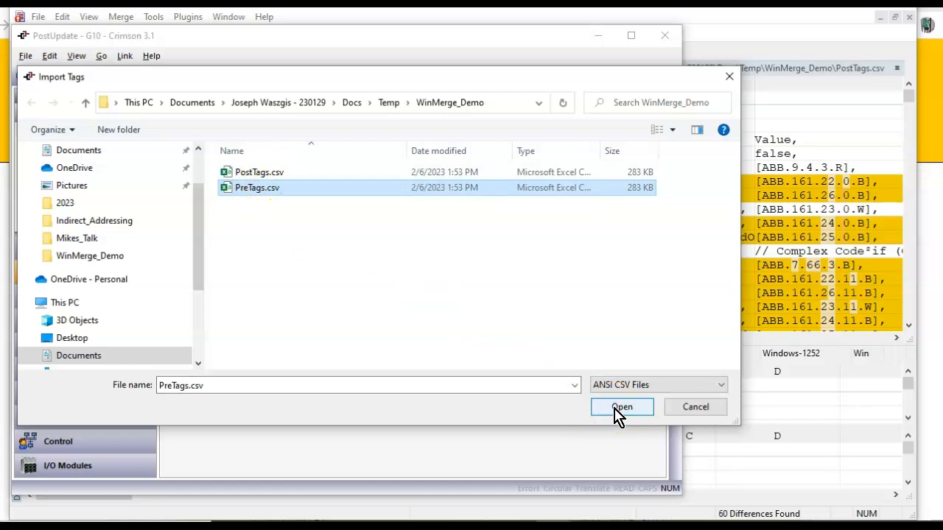
click(316, 282)
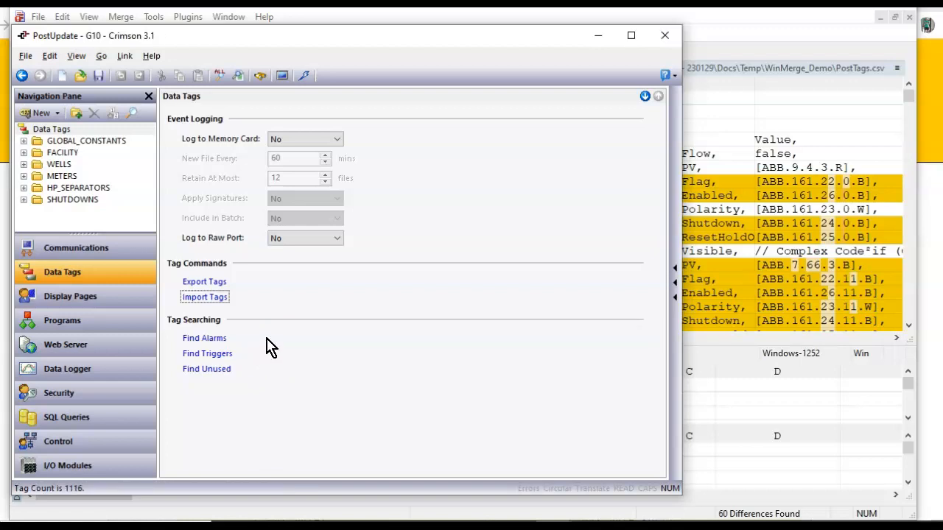
- Export the PostUpdate database's tags to the WinMerge_Demo folder as an ANSI CSV file named PrePostTags
click(215, 287)
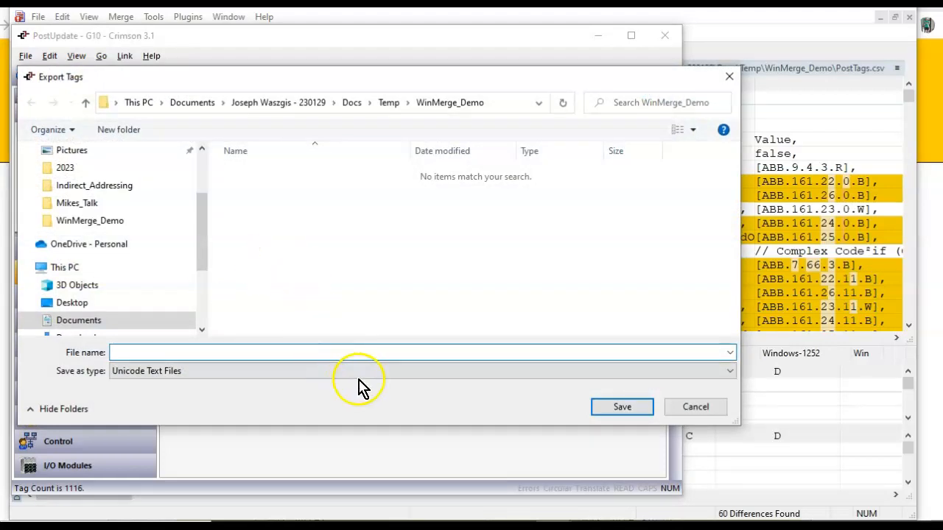
click(375, 375)
click(328, 398)
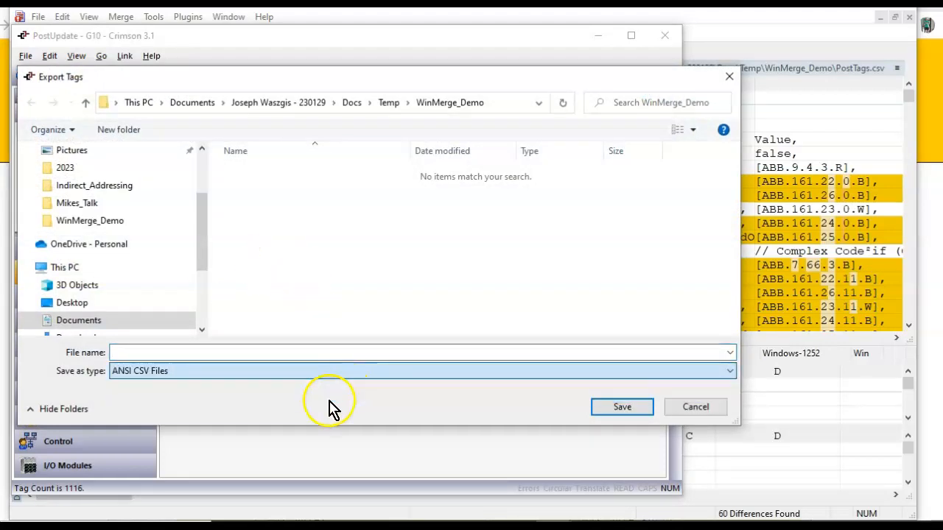
click(249, 354)
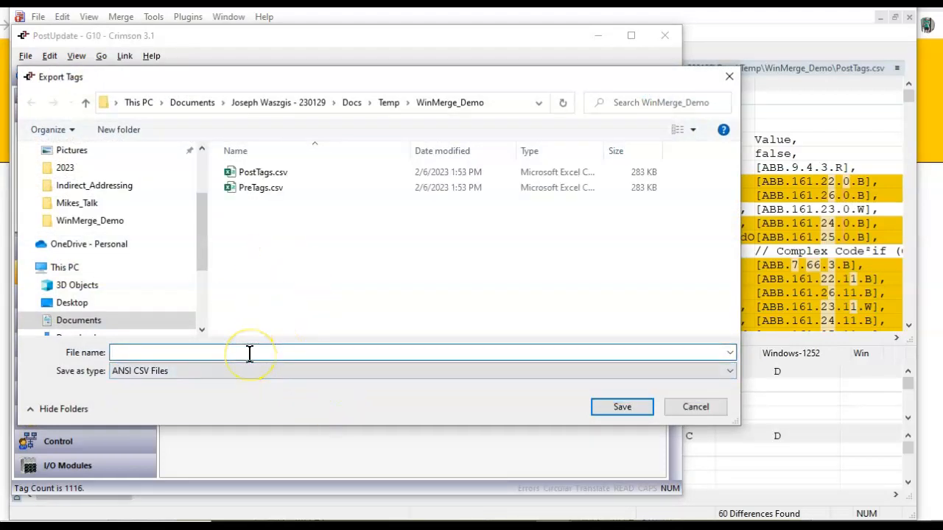
text(P)
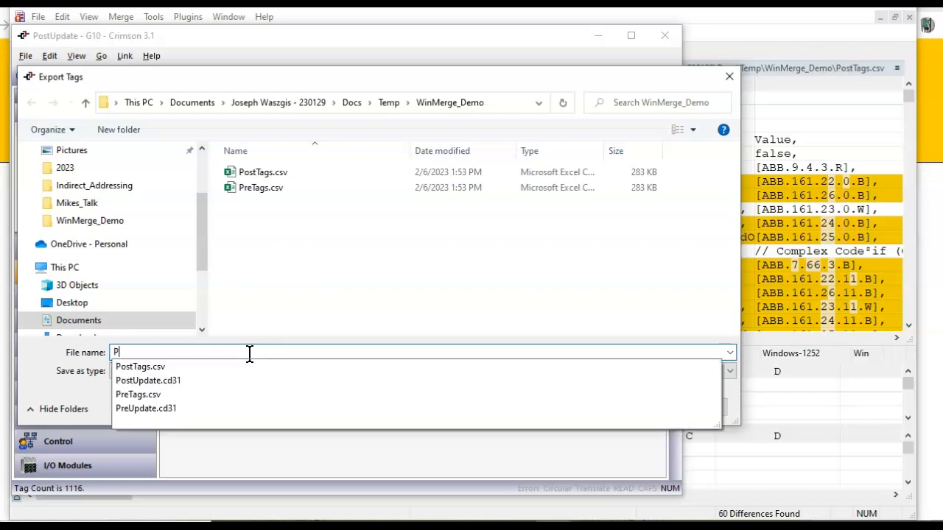
text(rePo)
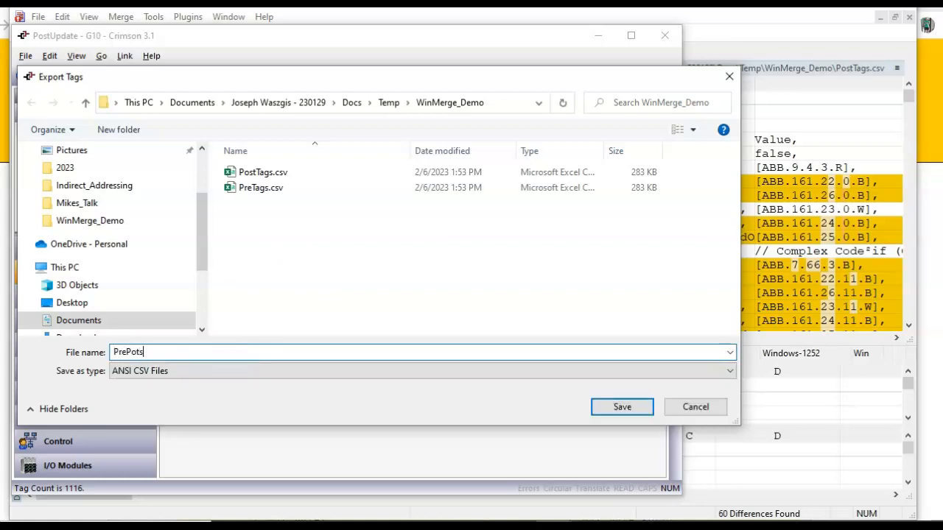
text(stTag)
click(634, 409)
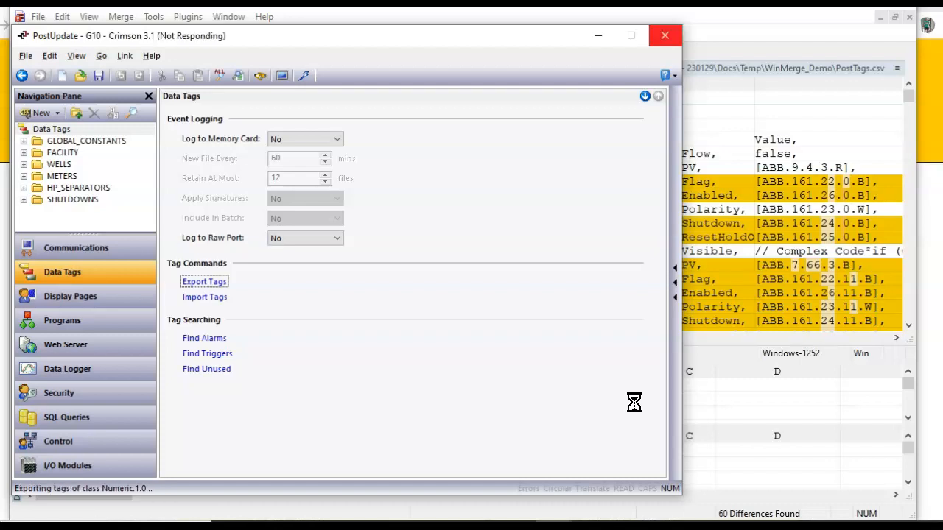
click(562, 400)
- Switch to WinMerge and run a new comparison of PreTags.csv with PrePostTags.csv as the second file
click(715, 106)
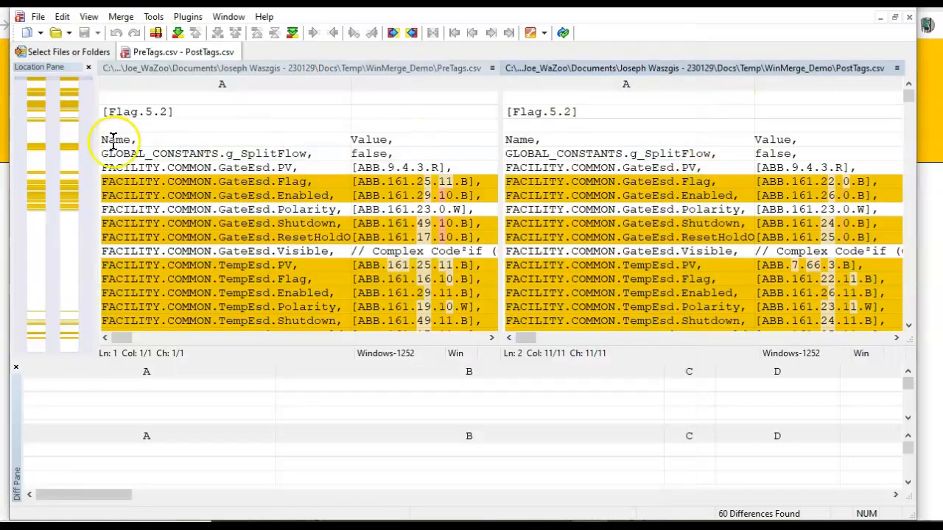
click(37, 16)
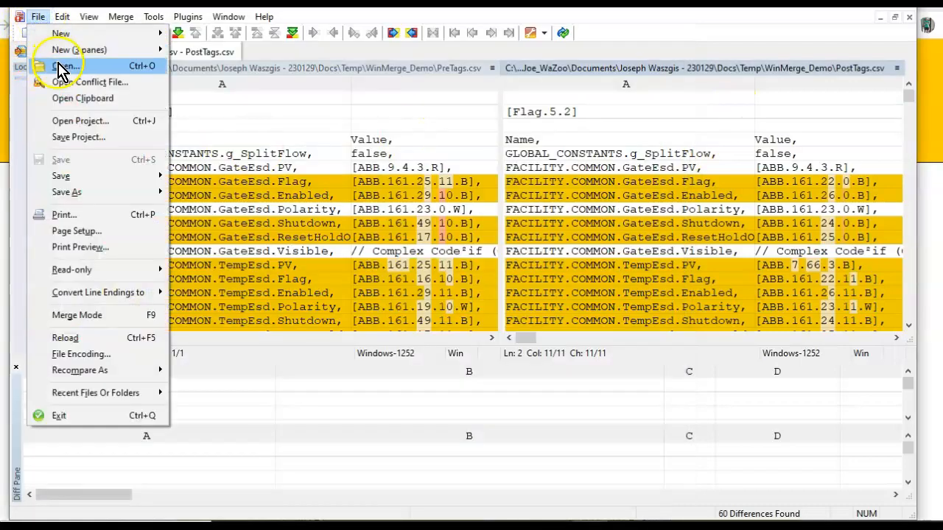
click(62, 70)
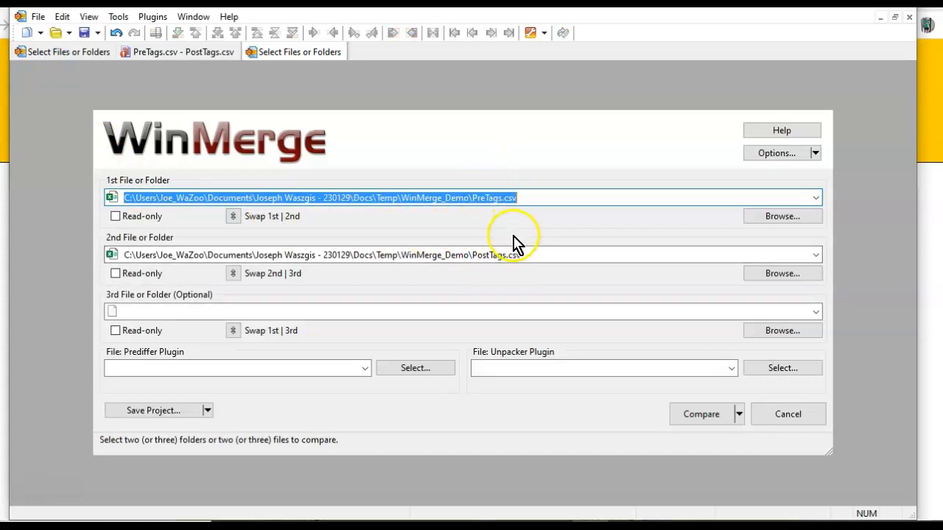
click(768, 276)
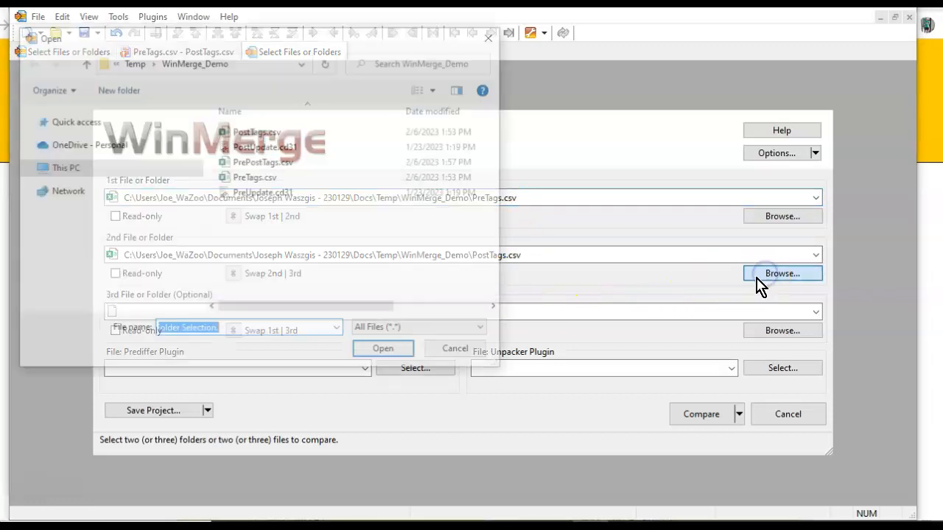
click(254, 164)
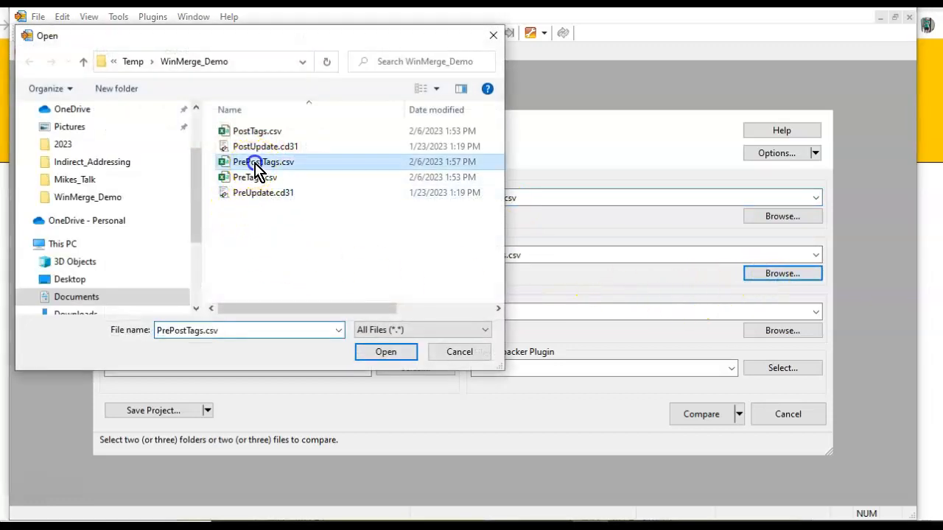
click(388, 352)
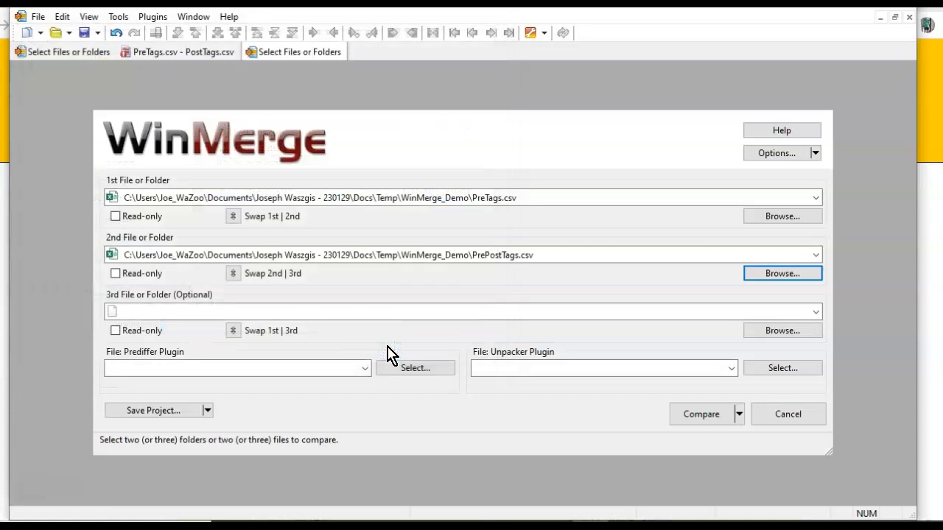
click(698, 416)
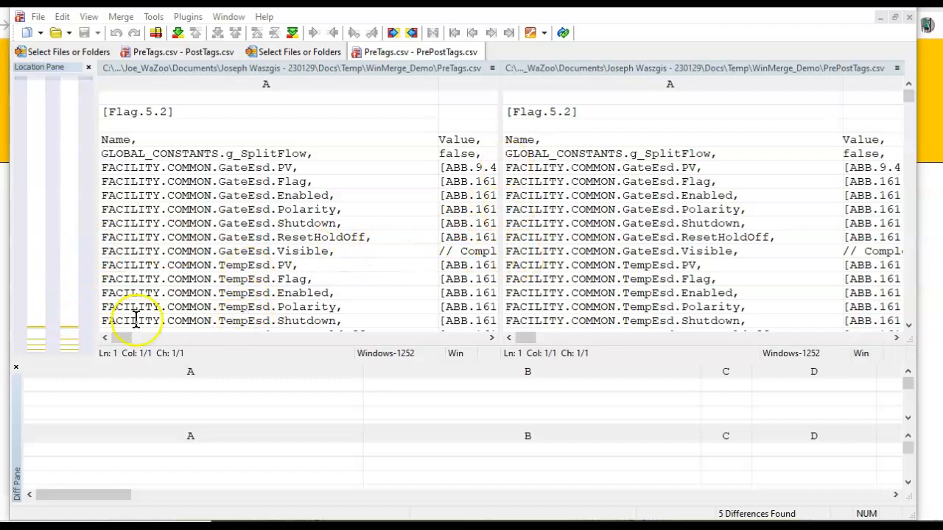
- Find the highlighted SHUTDOWNS.ESS_100 AIs.Name differences and narrow column A to reveal the tag addresses in both files
scroll(913, 148, down, 15)
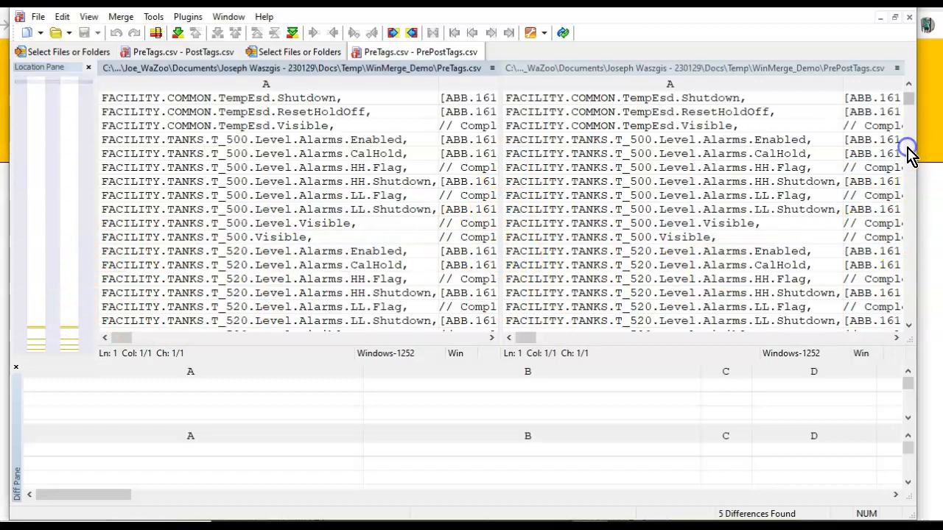
drag(912, 109, 913, 226)
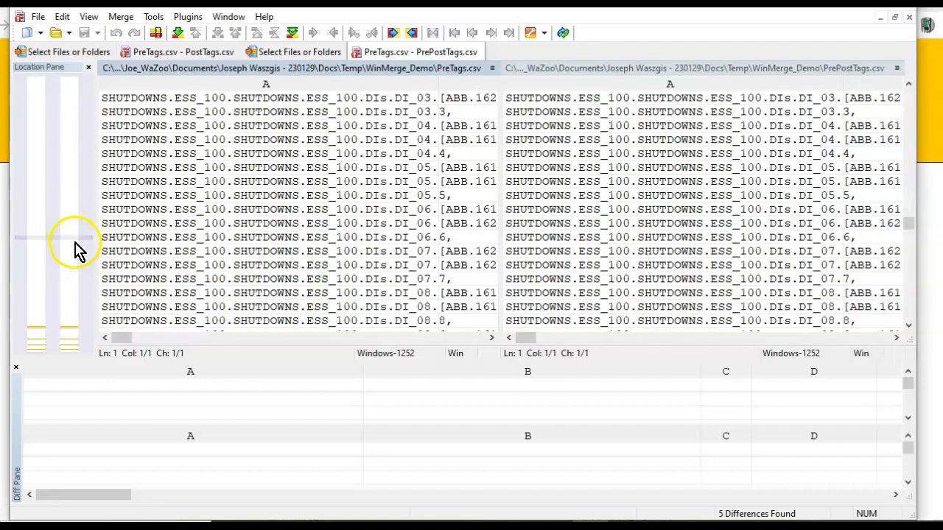
drag(916, 228, 901, 293)
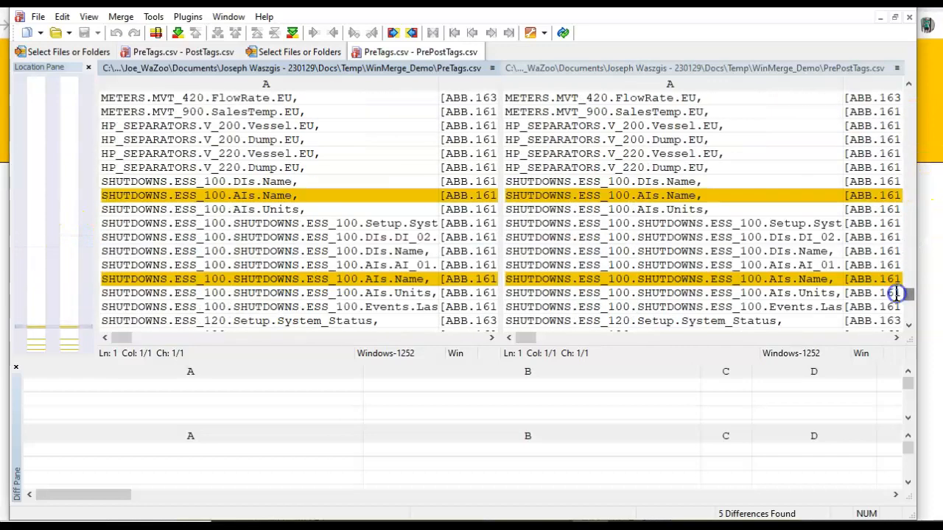
drag(438, 84, 323, 118)
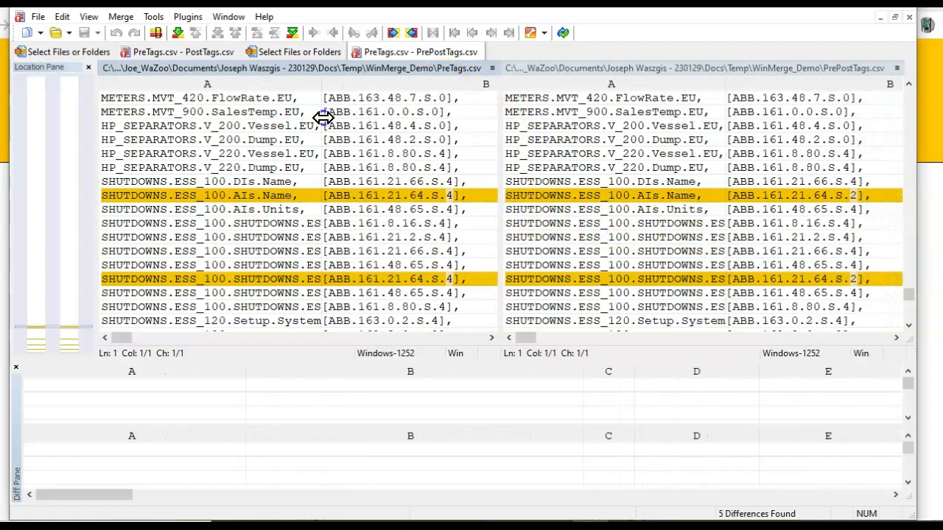
mouse_move(509, 82)
mouse_down()
mouse_move(450, 153)
mouse_move(453, 187)
mouse_up()
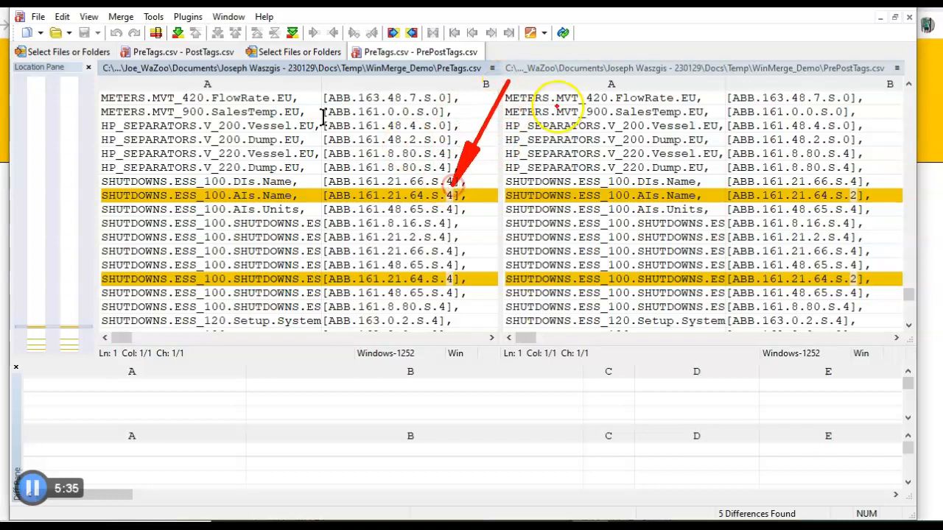
drag(871, 92, 855, 186)
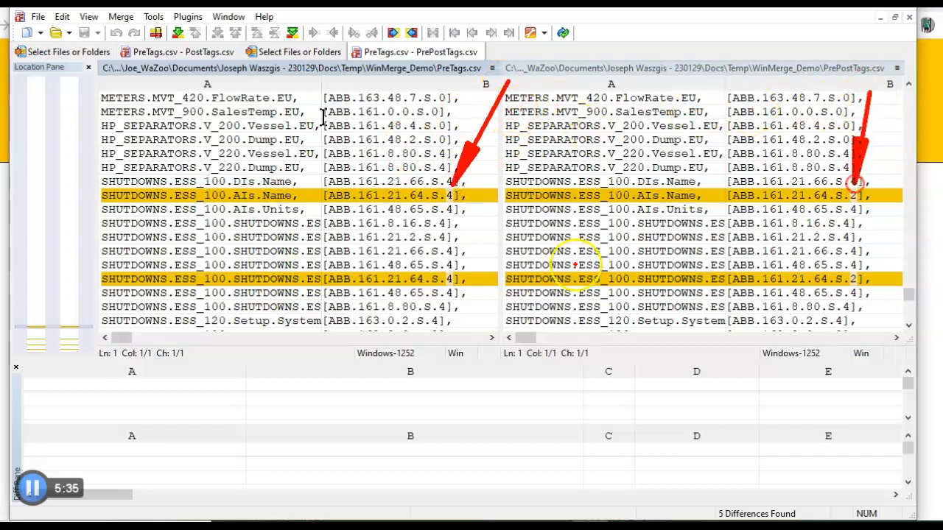
drag(512, 202, 451, 274)
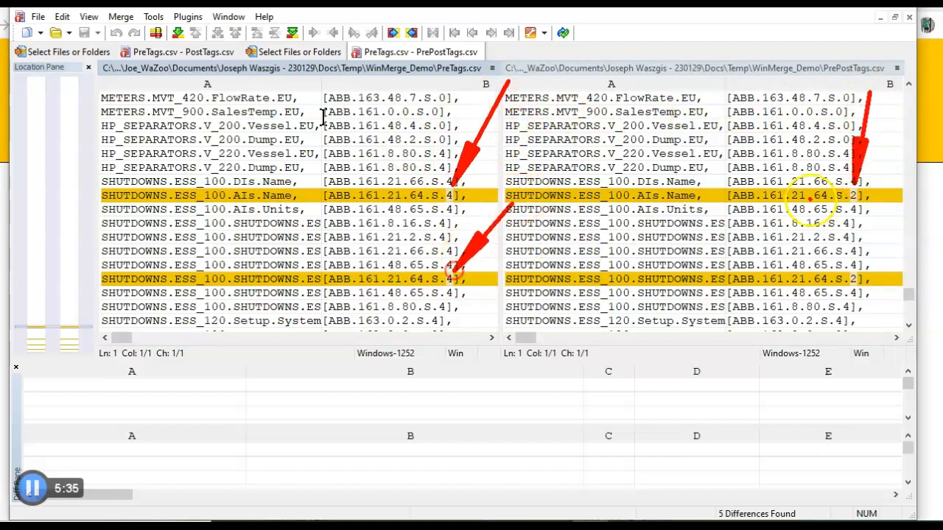
drag(878, 161, 866, 162)
drag(871, 208, 855, 274)
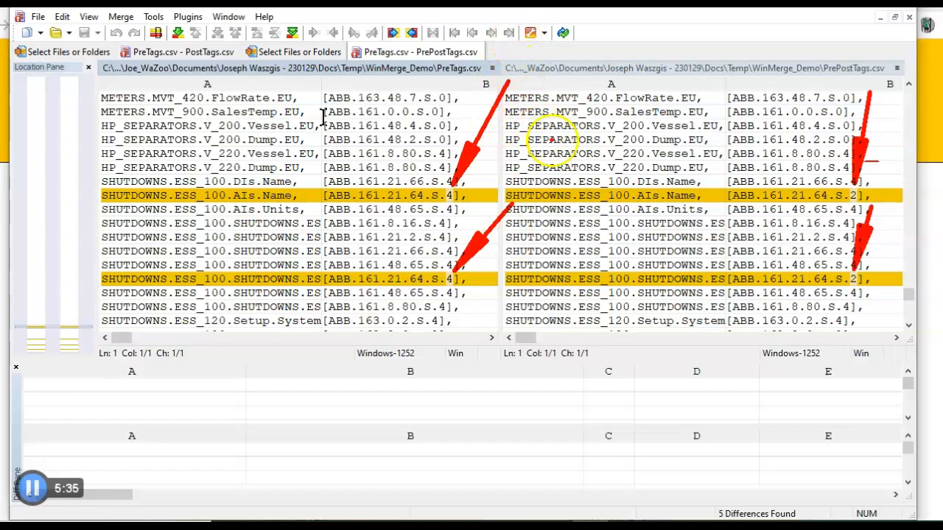
key(Escape)
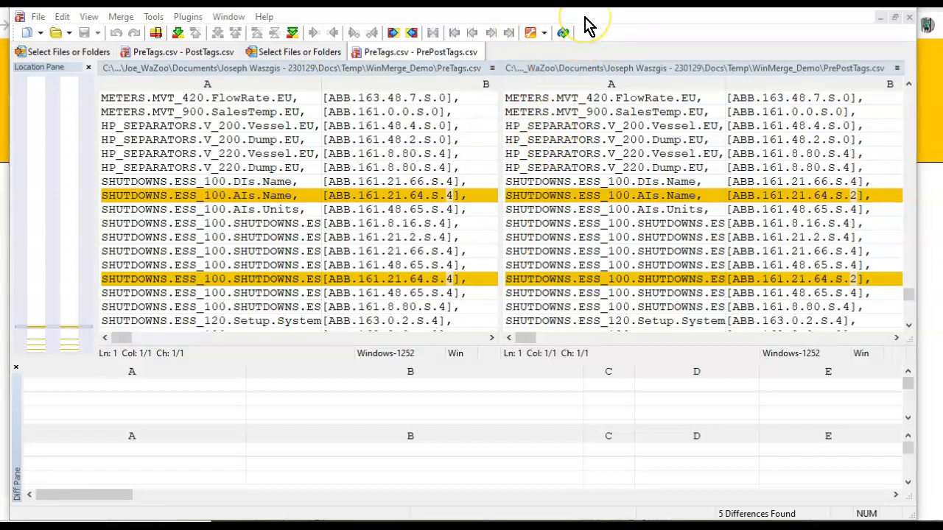